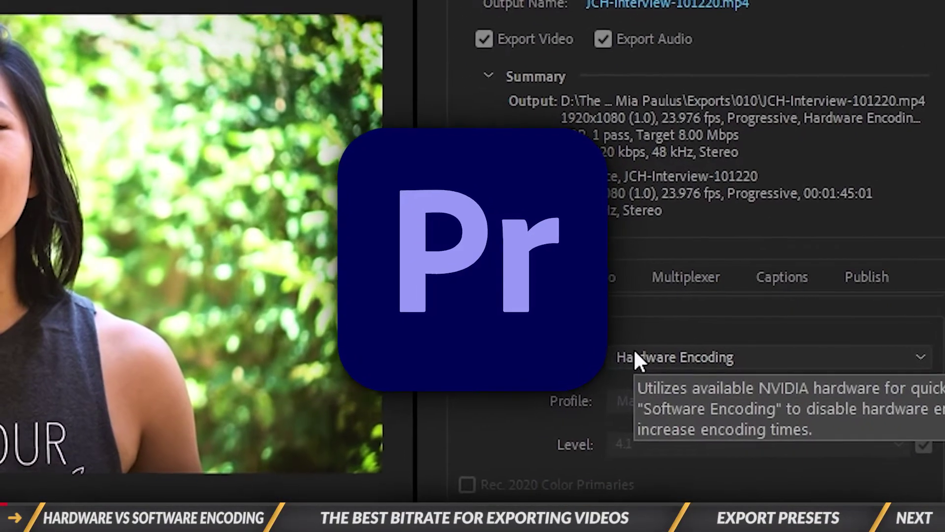
Set Bitrate Encoding to VBR, 1 pass and raise the target bitrate to 50 Mbps
{"action": "left_click_drag", "start_coordinate": [909, 365], "coordinate": [902, 408]}
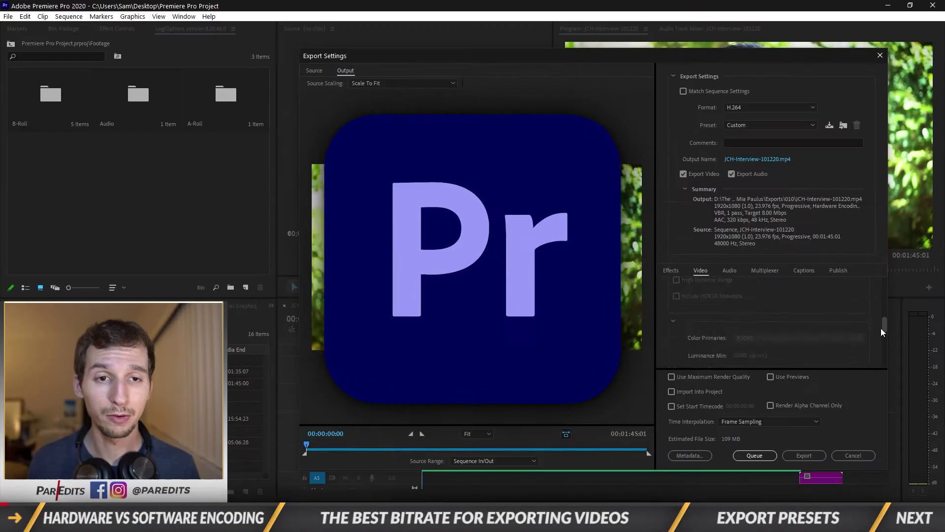
{"action": "left_click_drag", "start_coordinate": [882, 329], "coordinate": [884, 354]}
{"action": "left_click", "coordinate": [782, 300]}
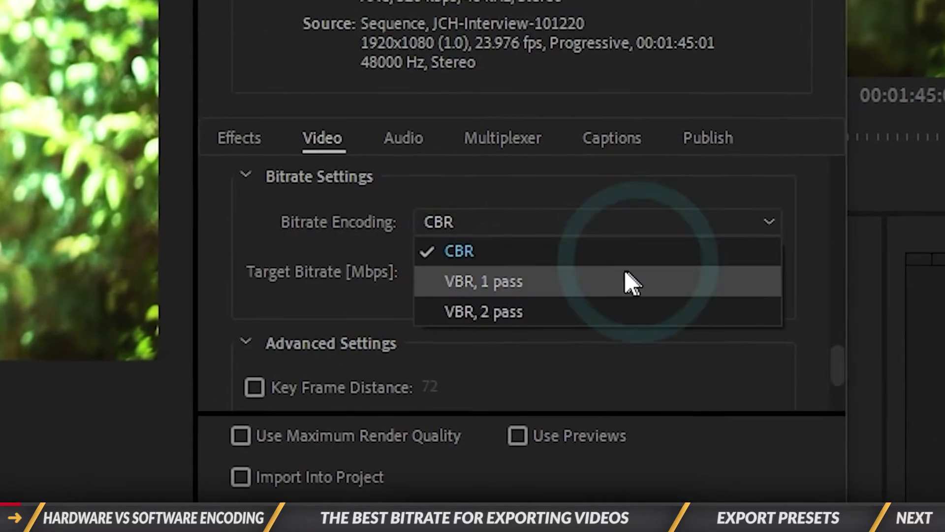
{"action": "left_click", "coordinate": [624, 281]}
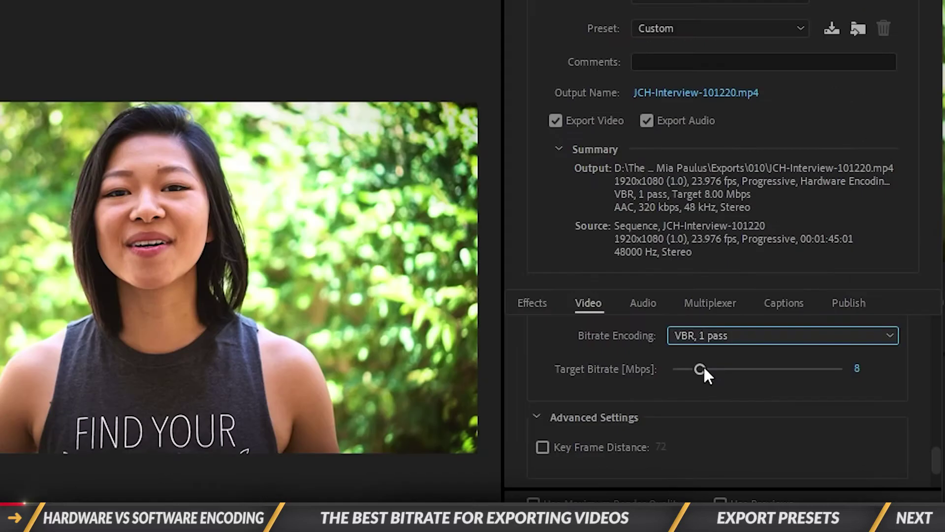
{"action": "left_click_drag", "start_coordinate": [696, 367], "coordinate": [910, 378]}
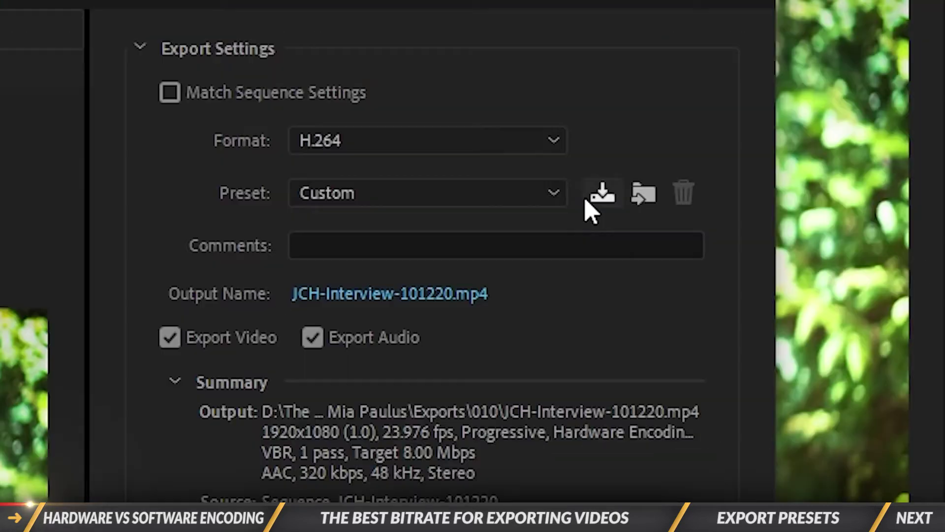
Save the current export settings as a preset and review the preset list
{"action": "left_click", "coordinate": [596, 194]}
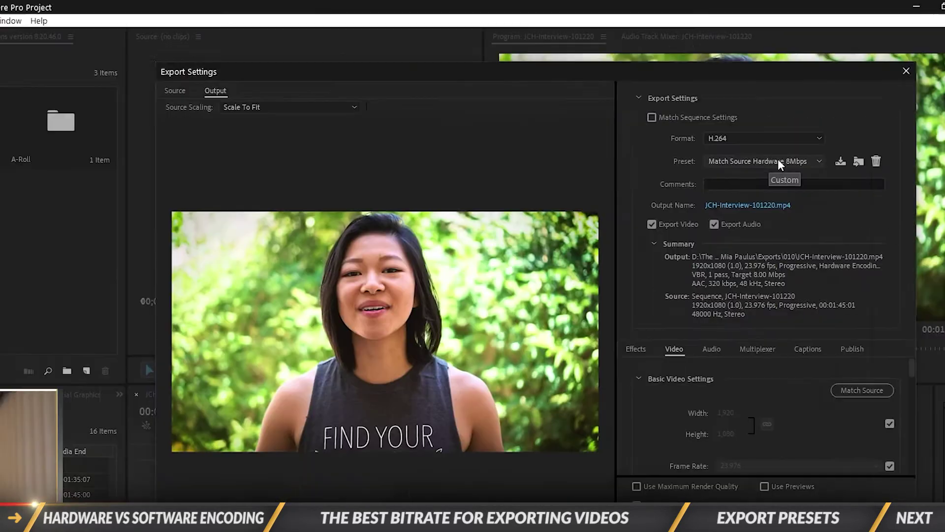
{"action": "left_click", "coordinate": [775, 159]}
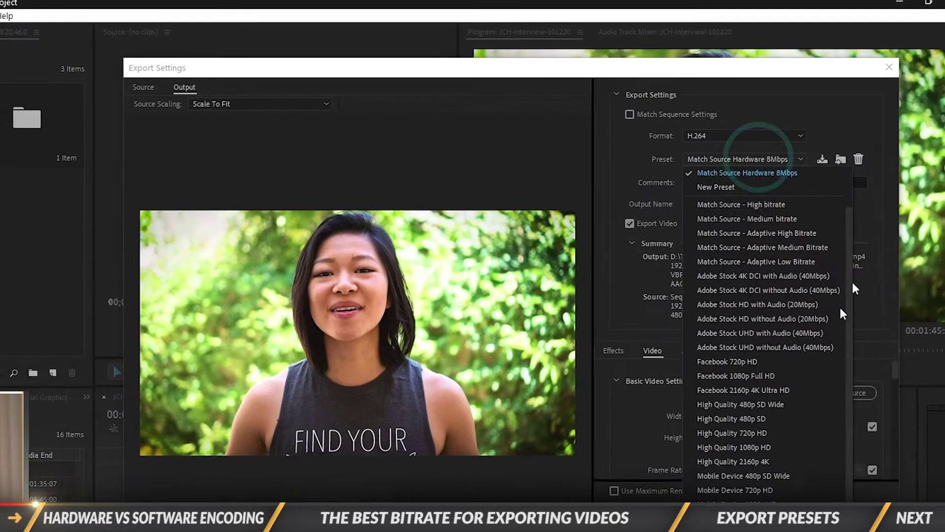
{"action": "scroll", "coordinate": [798, 256], "scroll_direction": "up", "scroll_amount": 2}
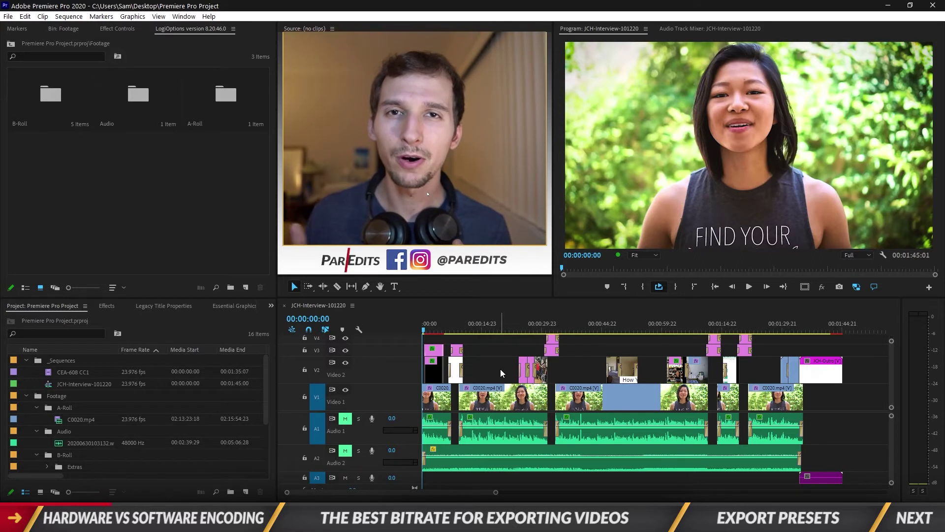
{"action": "left_click", "coordinate": [502, 364]}
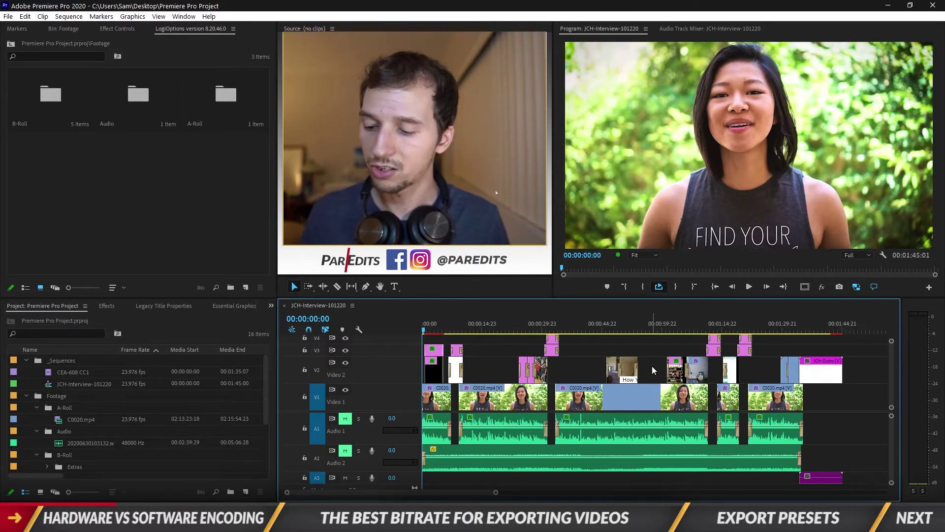
{"action": "key", "text": "ctrl+m"}
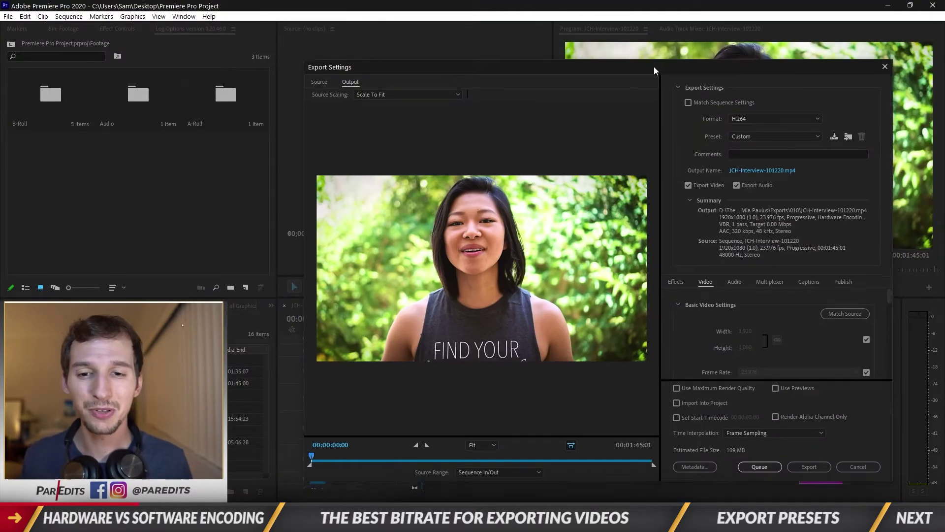
Reposition the Export Settings window and scroll the Video tab down to Encoding Settings
{"action": "left_click_drag", "start_coordinate": [654, 68], "coordinate": [650, 57]}
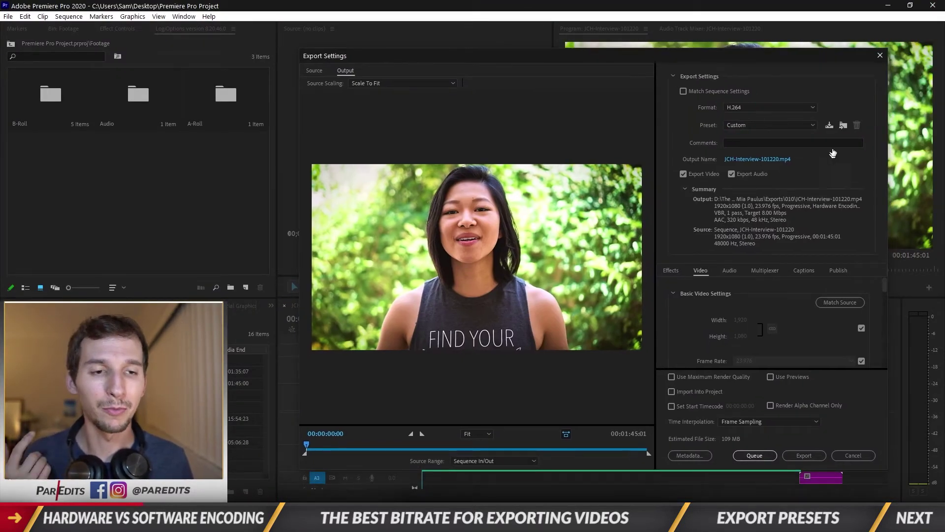
{"action": "left_click_drag", "start_coordinate": [885, 286], "coordinate": [888, 311]}
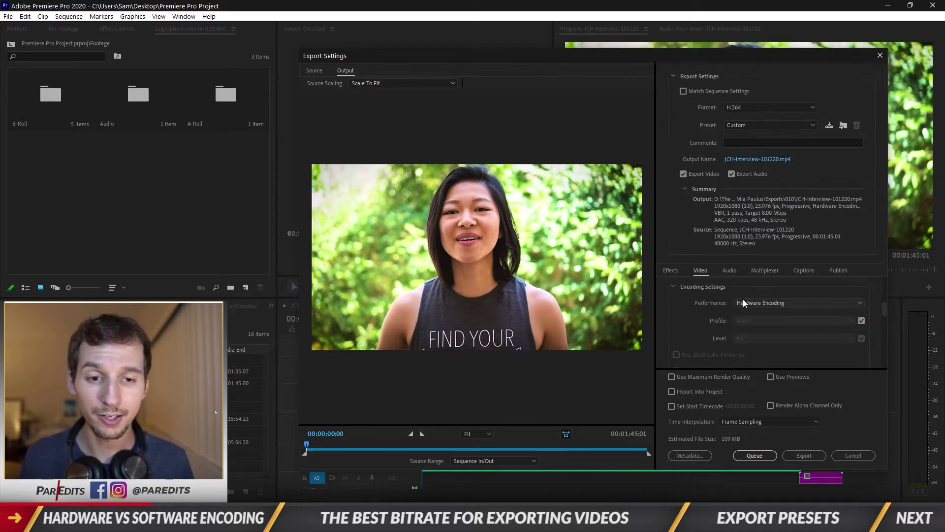
{"action": "mouse_move", "coordinate": [743, 299]}
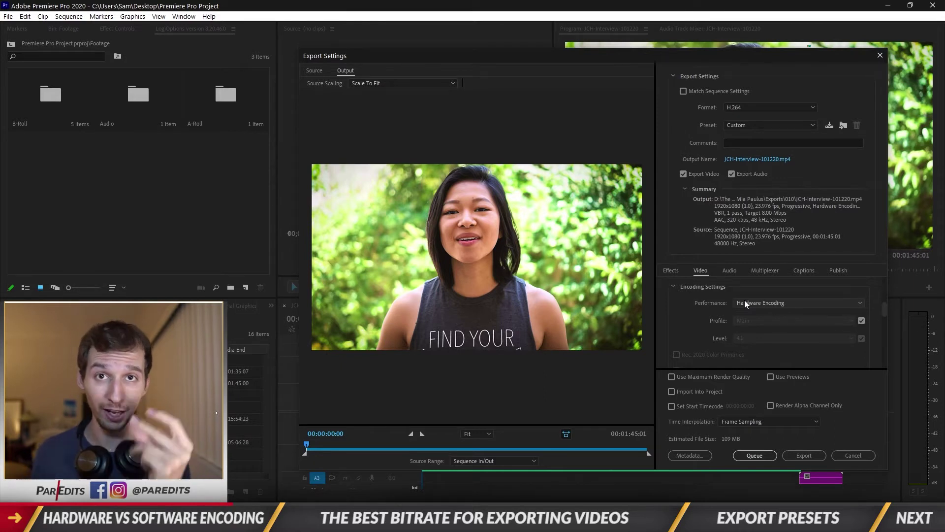
{"action": "mouse_move", "coordinate": [706, 303]}
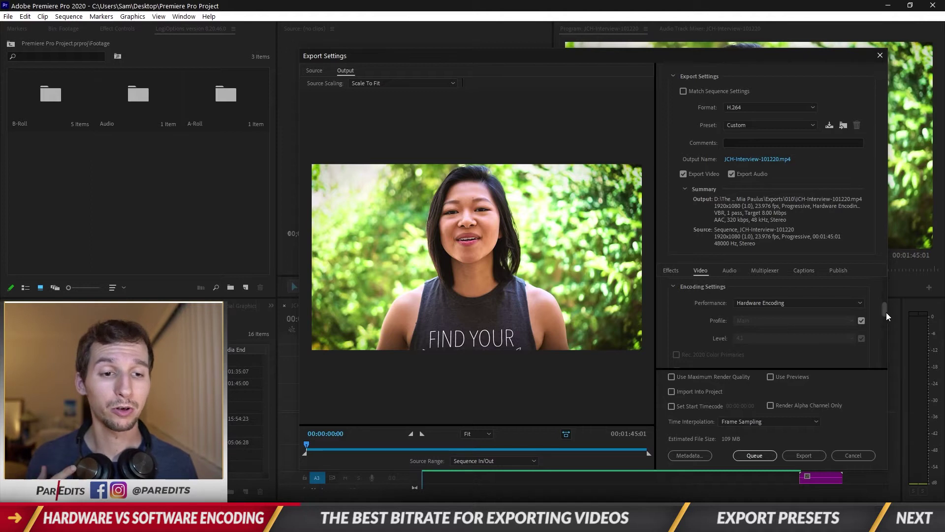
{"action": "left_click_drag", "start_coordinate": [886, 312], "coordinate": [885, 356]}
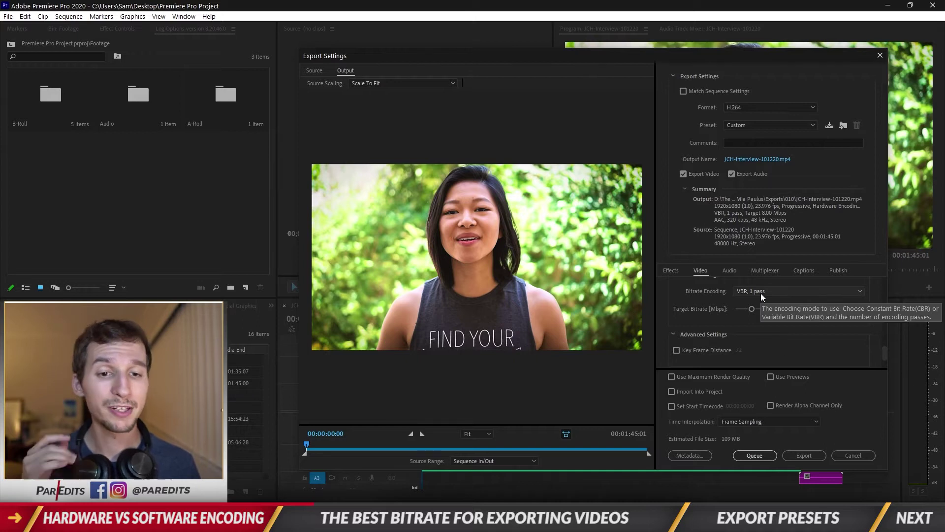
{"action": "left_click_drag", "start_coordinate": [885, 348], "coordinate": [858, 344]}
{"action": "left_click", "coordinate": [782, 300]}
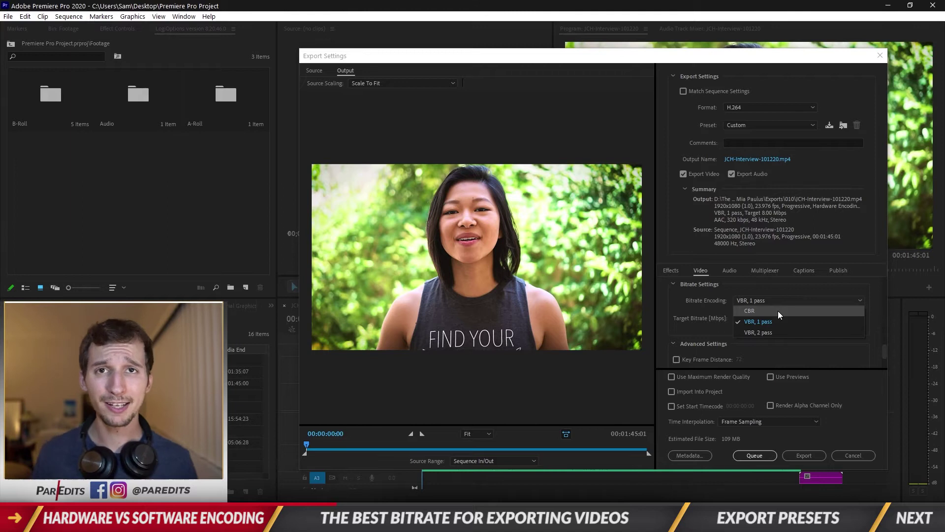
{"action": "left_click", "coordinate": [778, 311]}
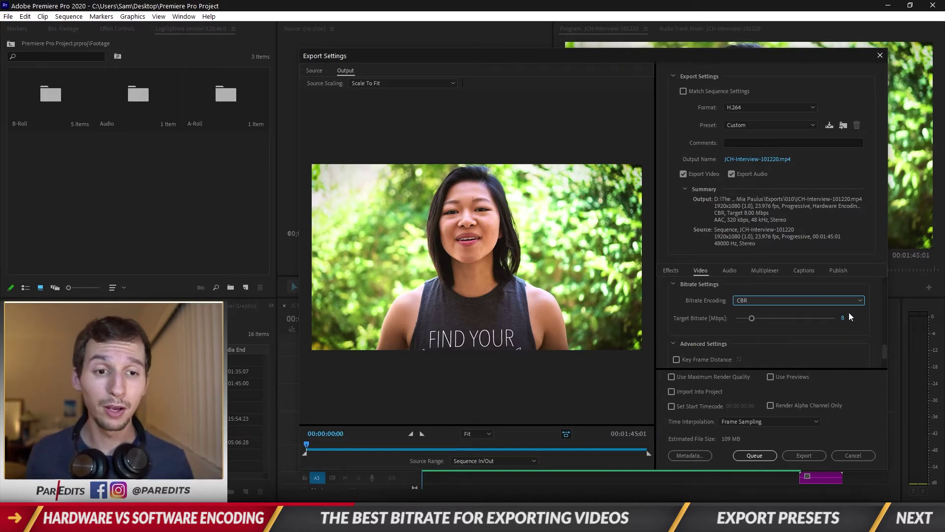
{"action": "left_click", "coordinate": [839, 301]}
{"action": "left_click", "coordinate": [805, 321]}
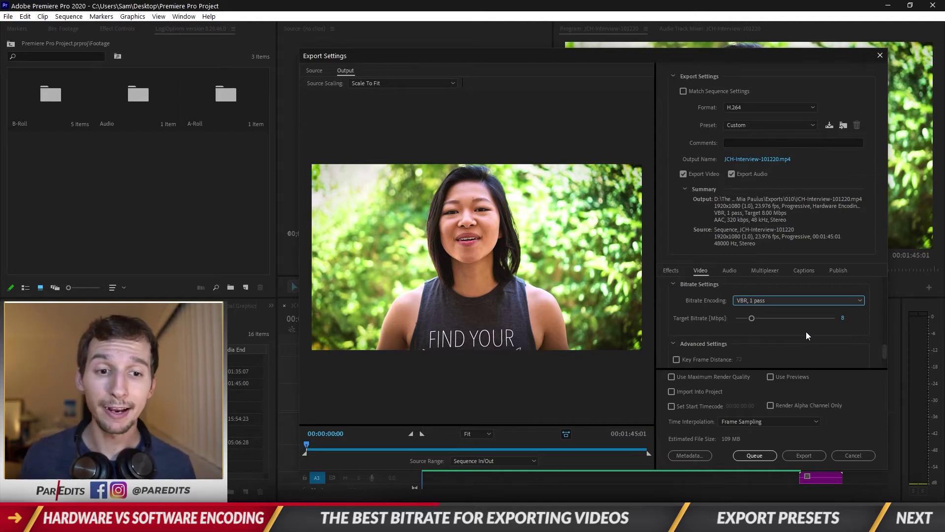
{"action": "left_click", "coordinate": [773, 300]}
{"action": "left_click", "coordinate": [775, 333]}
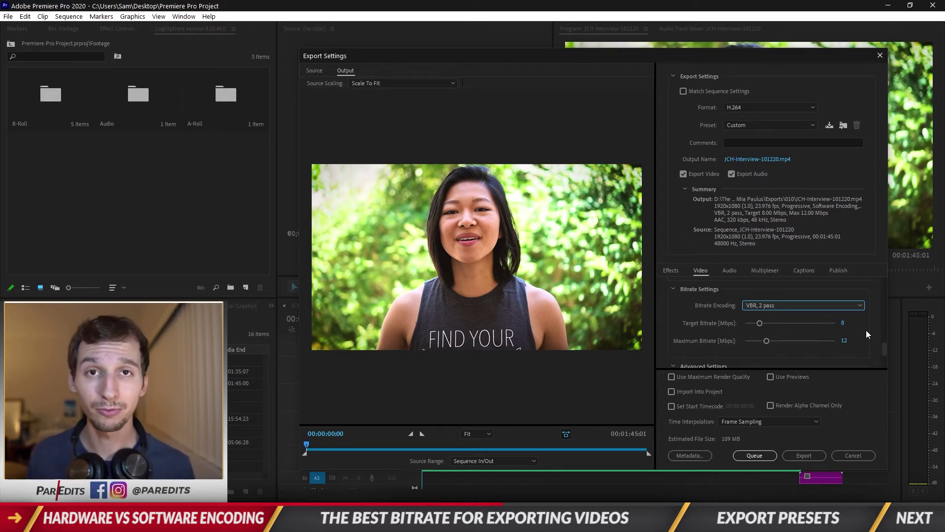
{"action": "left_click", "coordinate": [843, 306]}
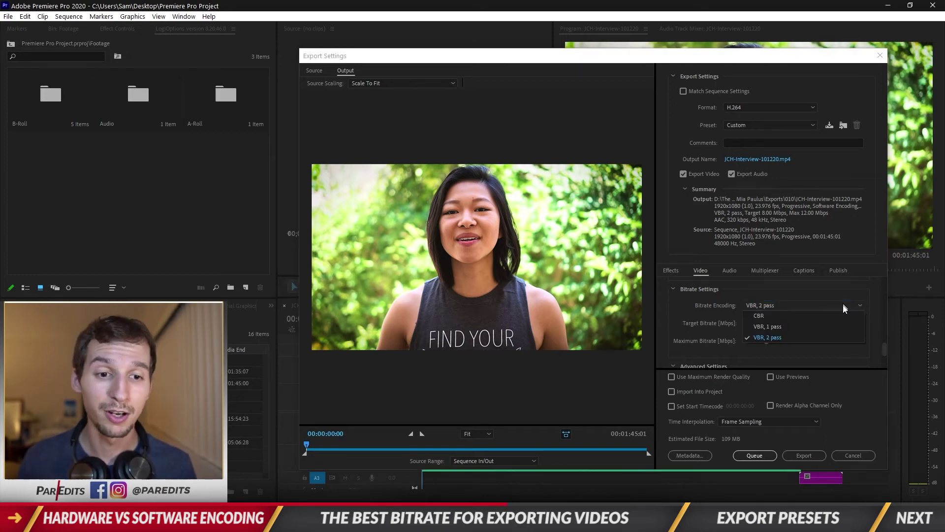
{"action": "left_click", "coordinate": [830, 325]}
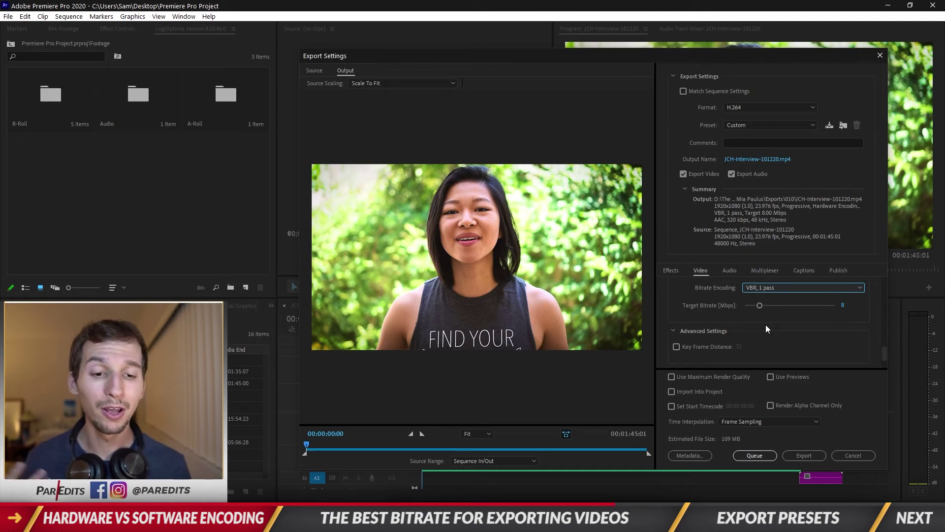
Try the target bitrate at 50 and about 10 Mbps, then enter exactly 8 Mbps
{"action": "left_click_drag", "start_coordinate": [761, 306], "coordinate": [859, 318]}
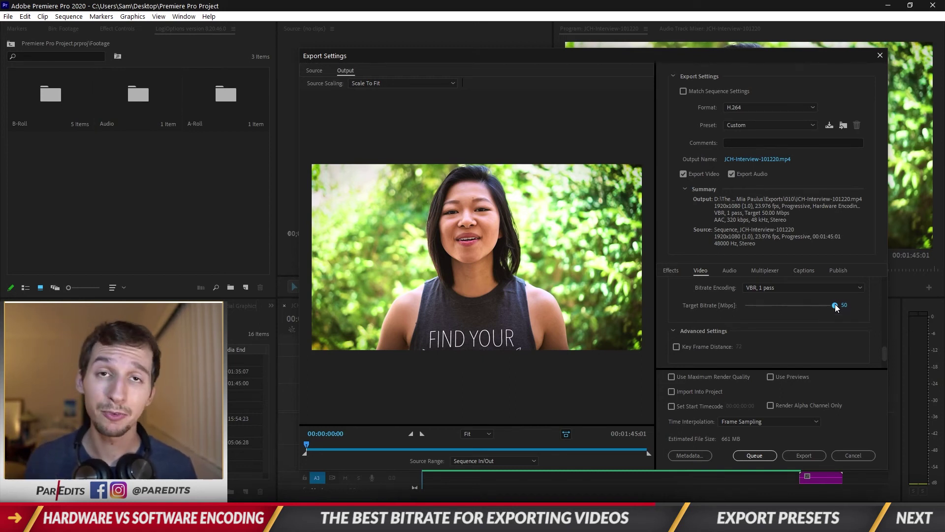
{"action": "left_click_drag", "start_coordinate": [836, 305], "coordinate": [759, 308]}
{"action": "left_click", "coordinate": [852, 312]}
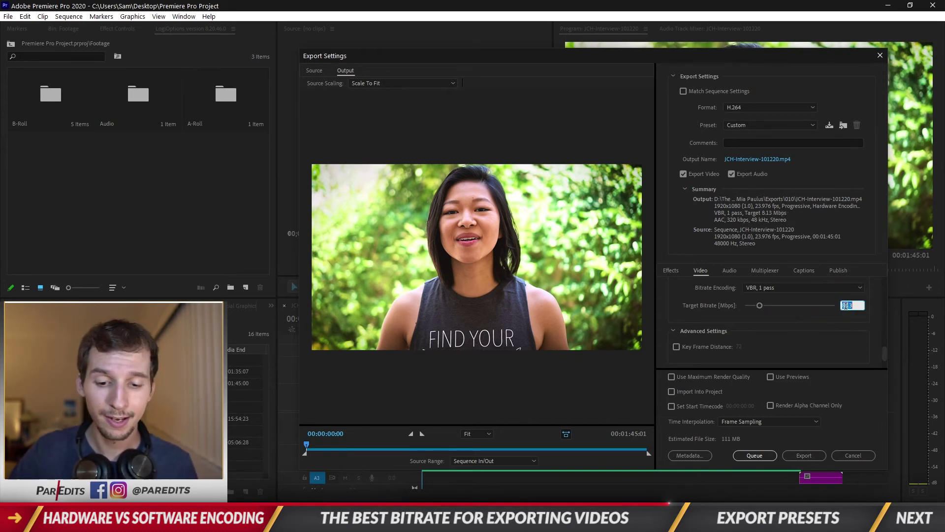
{"action": "type", "text": "8"}
{"action": "left_click", "coordinate": [852, 320]}
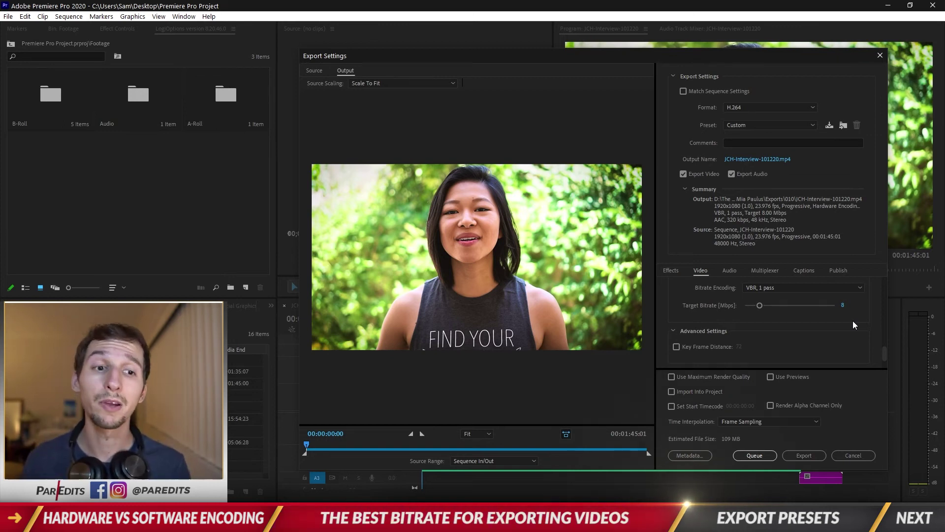
{"action": "left_click_drag", "start_coordinate": [883, 352], "coordinate": [884, 279]}
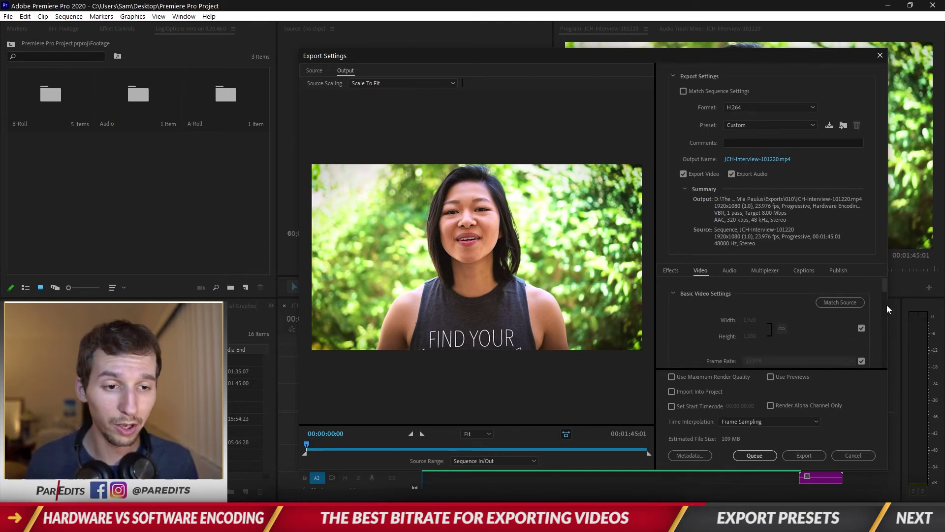
{"action": "left_click_drag", "start_coordinate": [888, 293], "coordinate": [883, 282]}
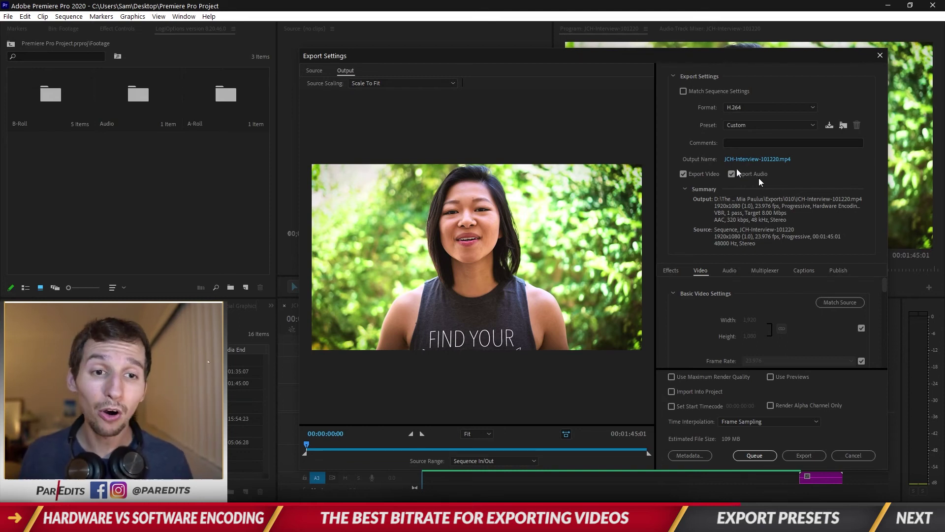
{"action": "left_click", "coordinate": [731, 271]}
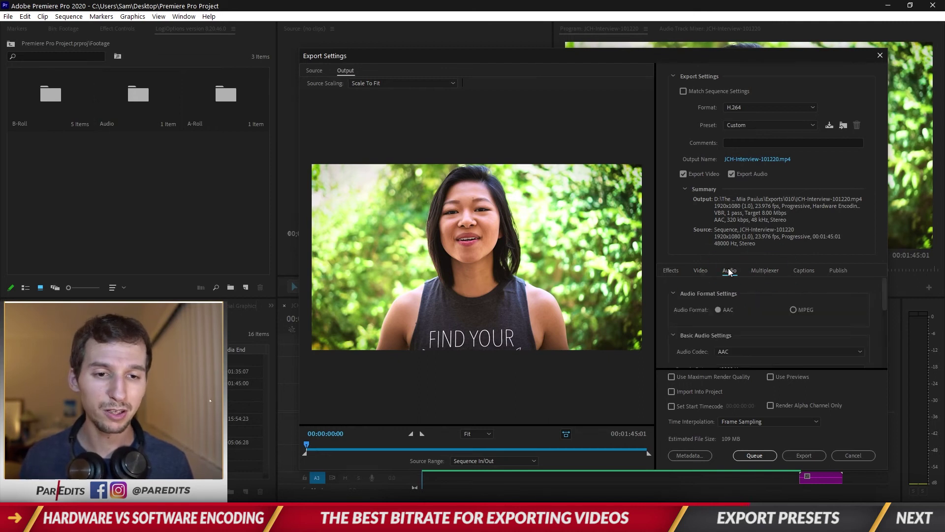
{"action": "left_click_drag", "start_coordinate": [885, 303], "coordinate": [891, 356]}
{"action": "scroll", "coordinate": [891, 356], "scroll_direction": "up", "scroll_amount": 5}
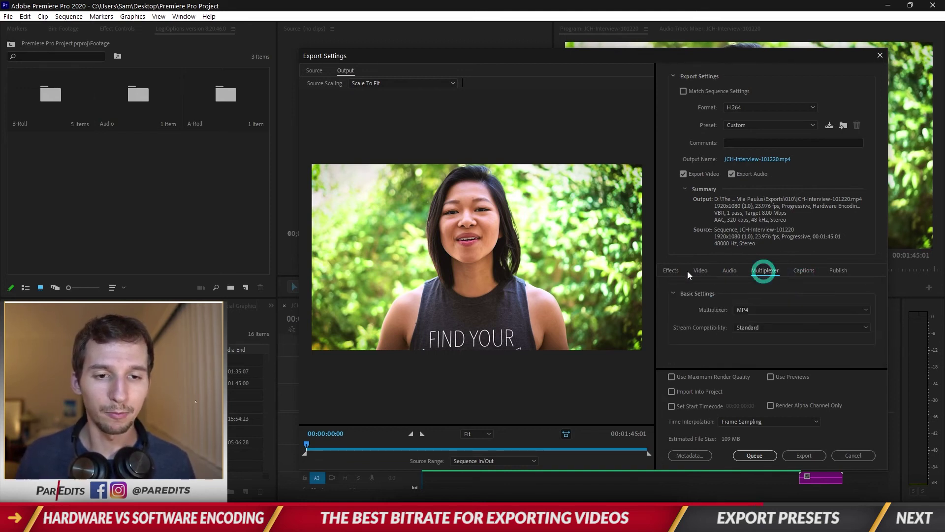
{"action": "left_click", "coordinate": [700, 271]}
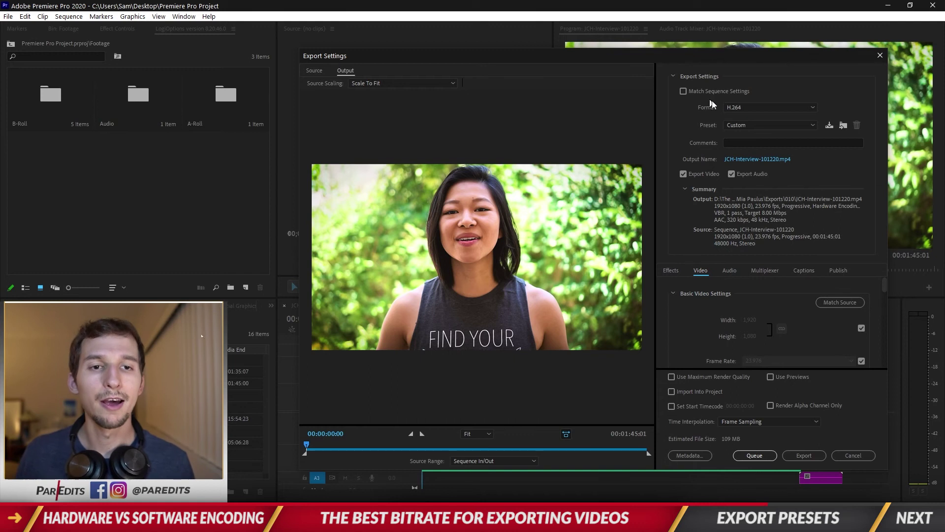
{"action": "left_click", "coordinate": [829, 125]}
Name the new export preset 'Match Source Hardware 8Mbps' and confirm saving it
{"action": "left_click_drag", "start_coordinate": [612, 248], "coordinate": [713, 237]}
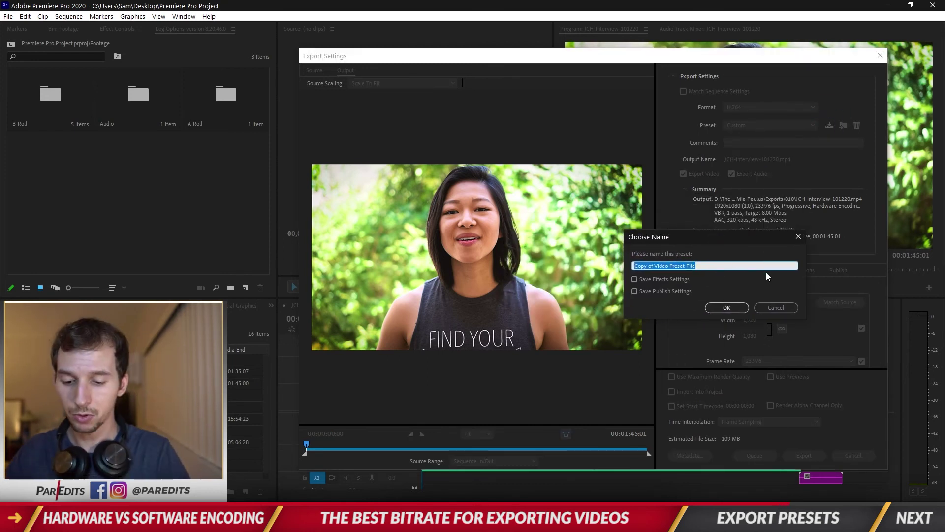
{"action": "type", "text": "1080"}
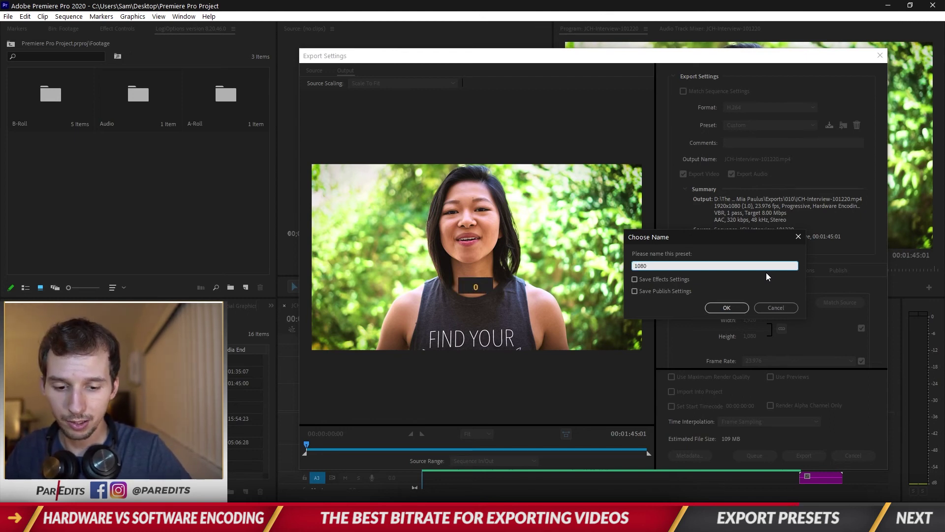
{"action": "key", "text": "BackSpace"}
{"action": "key", "text": "BackSpace"}
{"action": "key", "text": "BackSpace"}
{"action": "key", "text": "BackSpace"}
{"action": "type", "text": "Ma"}
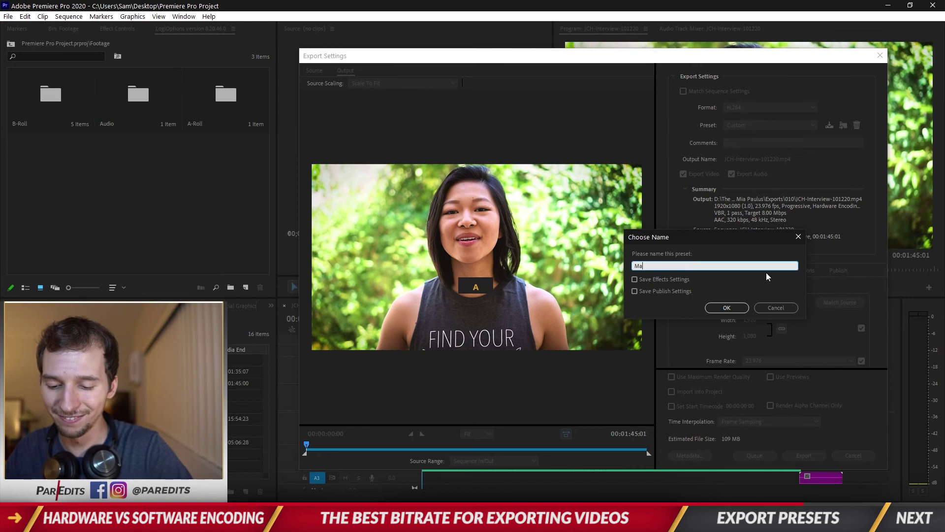
{"action": "type", "text": "tch Source "}
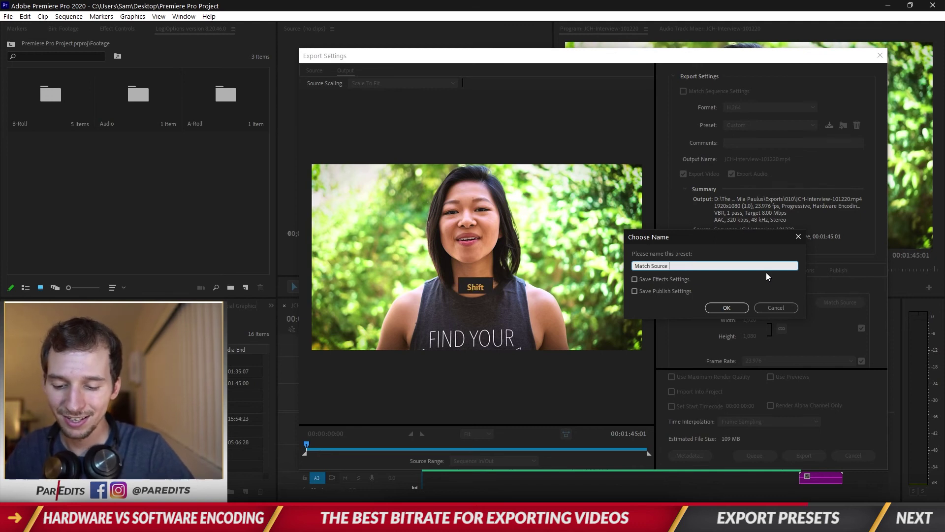
{"action": "type", "text": "Hardware "}
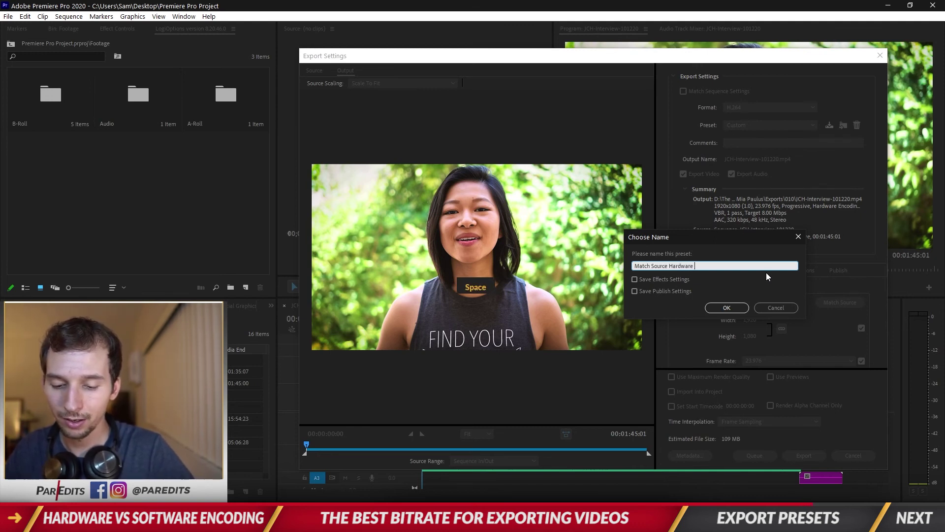
{"action": "type", "text": "8"}
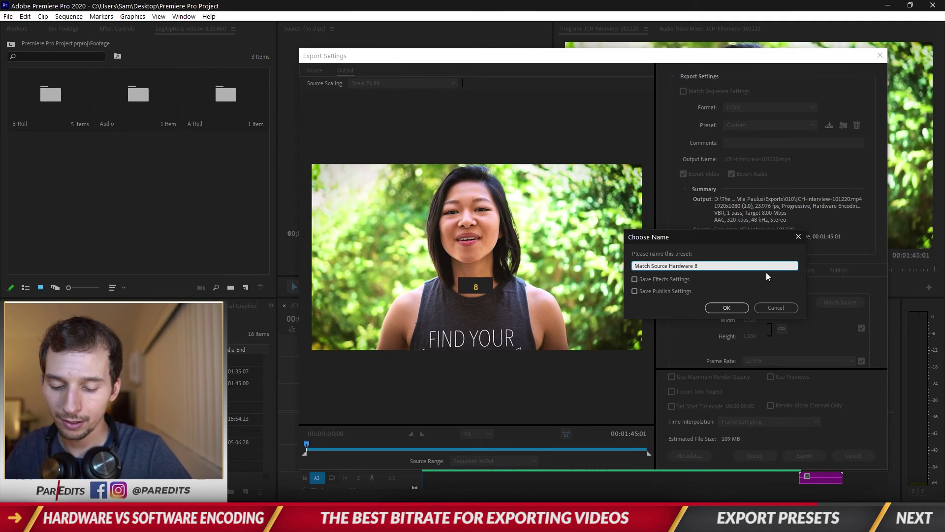
{"action": "type", "text": "Mbps"}
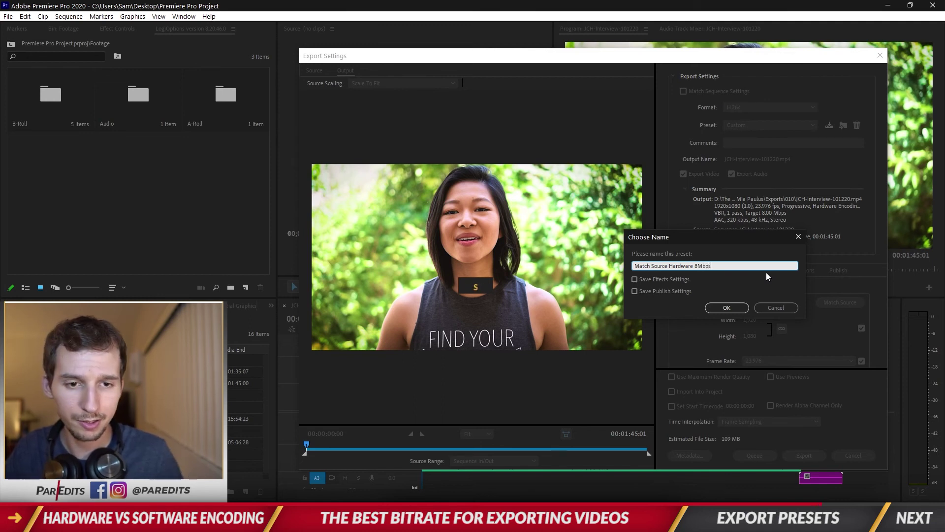
{"action": "left_click", "coordinate": [728, 308]}
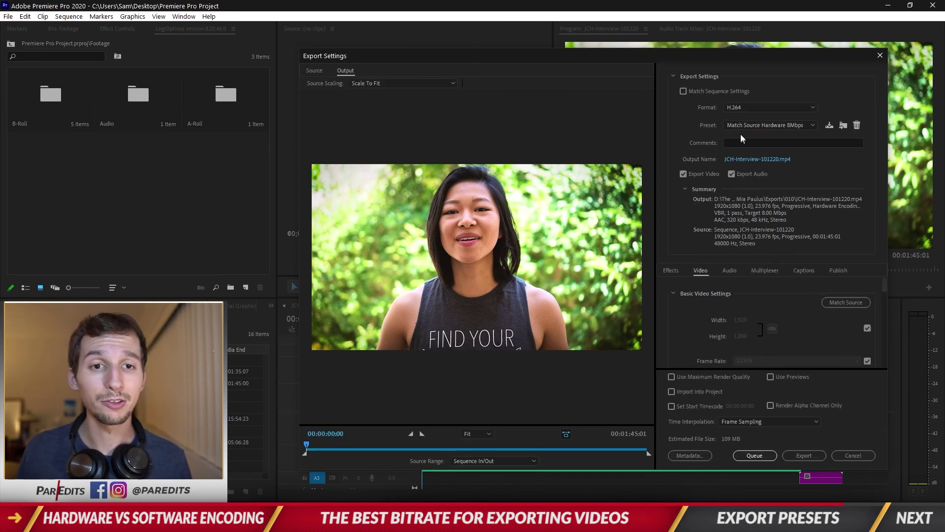
Open the Preset list and scroll up to find 'Match Source Hardware 8Mbps'
{"action": "left_click", "coordinate": [713, 127]}
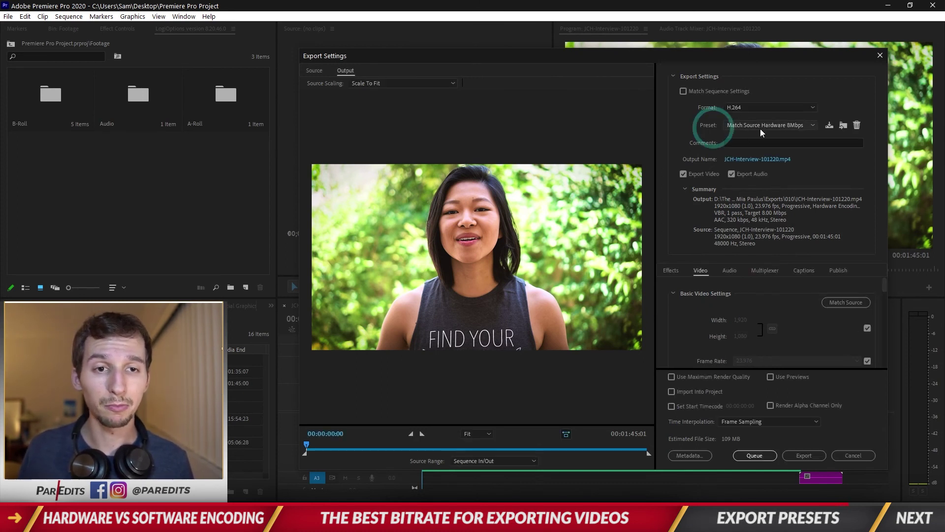
{"action": "left_click", "coordinate": [781, 123]}
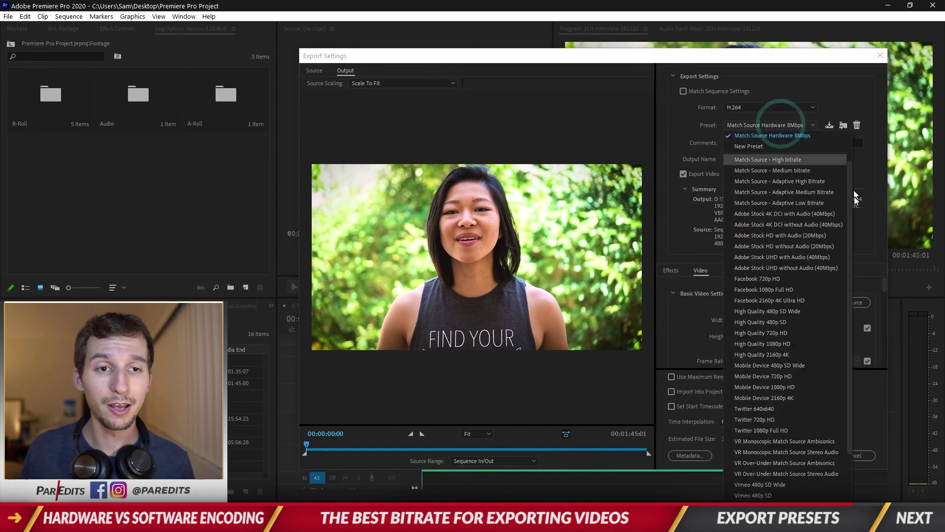
{"action": "scroll", "coordinate": [822, 176], "scroll_direction": "up", "scroll_amount": 2}
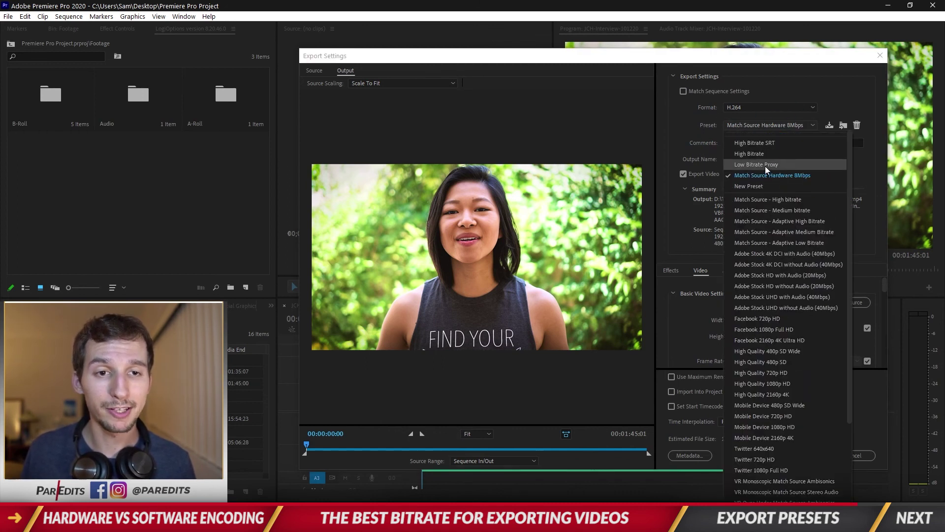